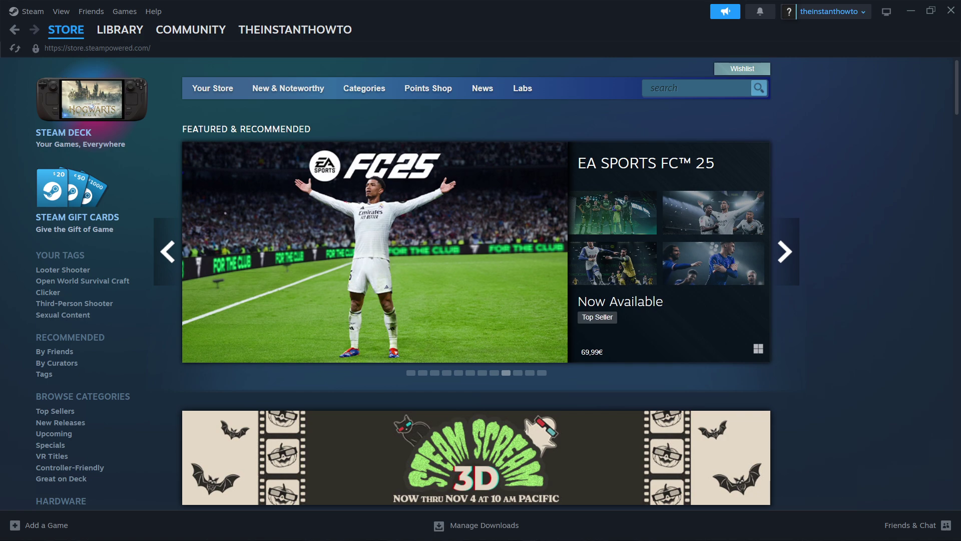
- Switch to Chrome, open the Steam website from the search results and download the Steam installer for Windows
{"action": "mouse_move", "coordinate": [736, 197]}
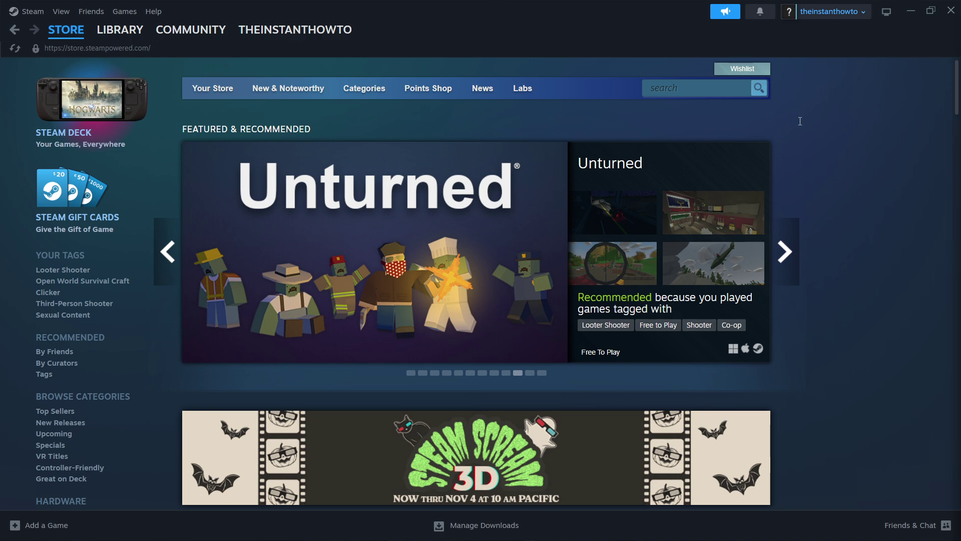
{"action": "key", "text": "alt+Tab"}
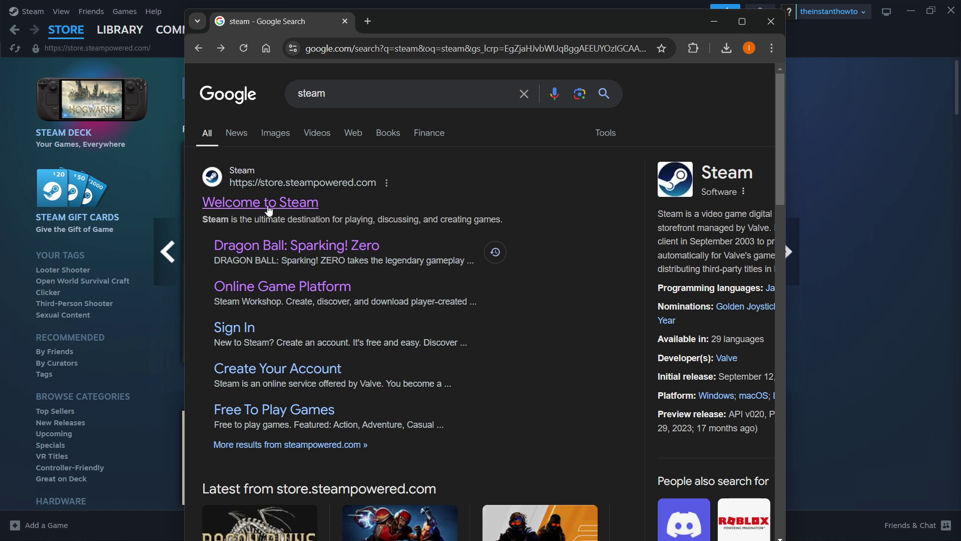
{"action": "left_click", "coordinate": [269, 207]}
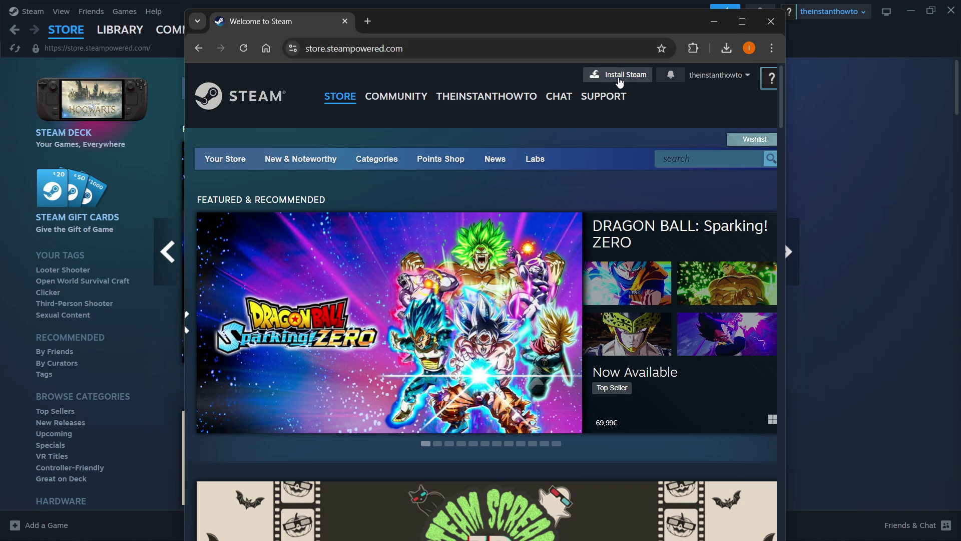
{"action": "left_click", "coordinate": [619, 82]}
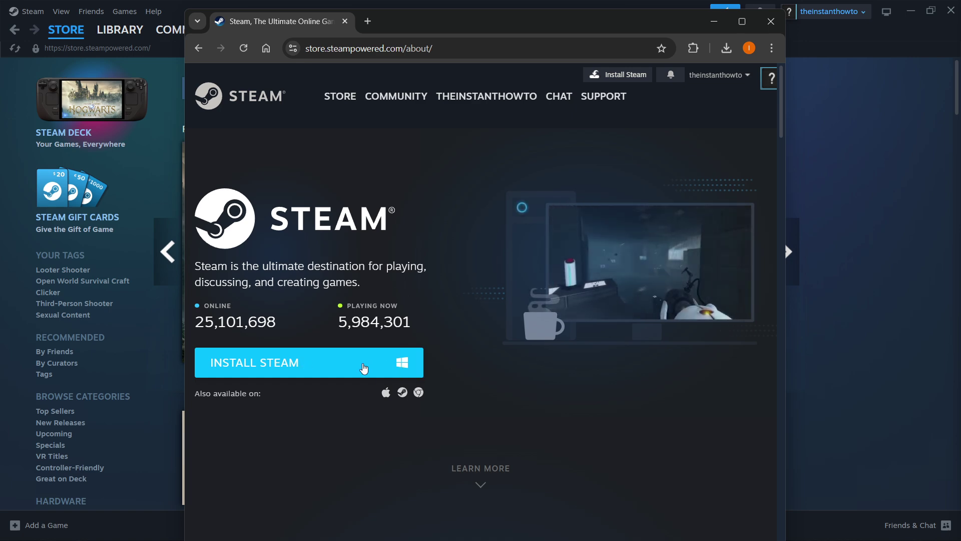
{"action": "left_click", "coordinate": [364, 368]}
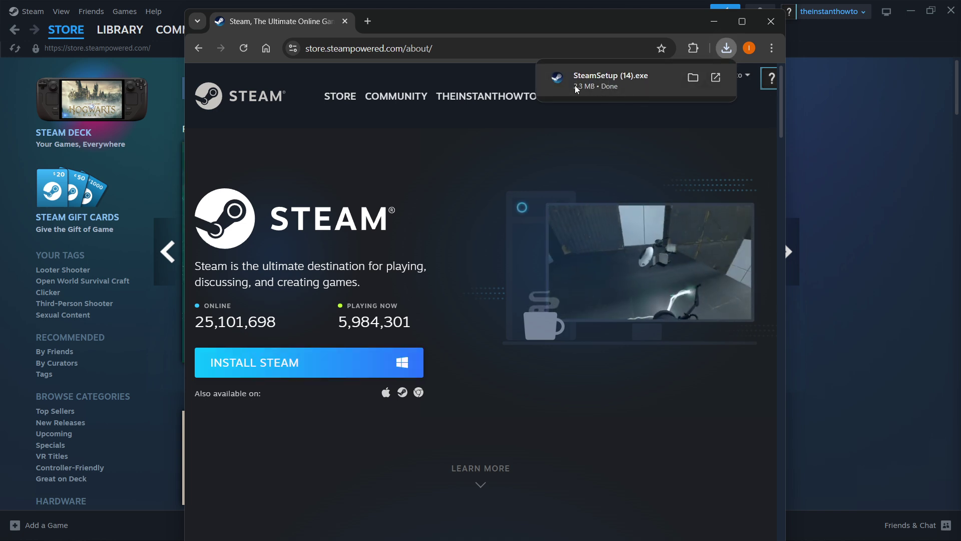
- Run the downloaded Steam installer and proceed with English as the language to the install location choice
{"action": "left_click", "coordinate": [611, 88]}
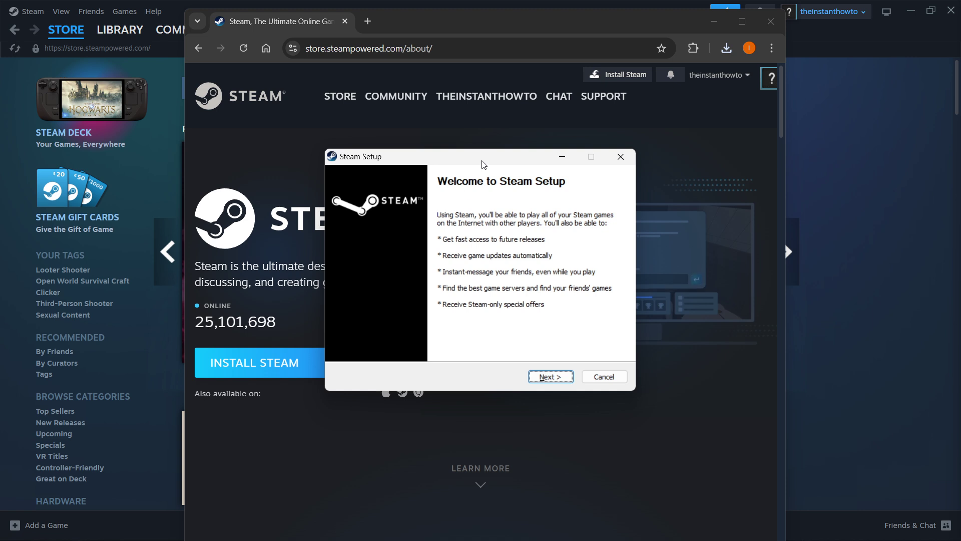
{"action": "left_click_drag", "start_coordinate": [483, 164], "coordinate": [479, 153]}
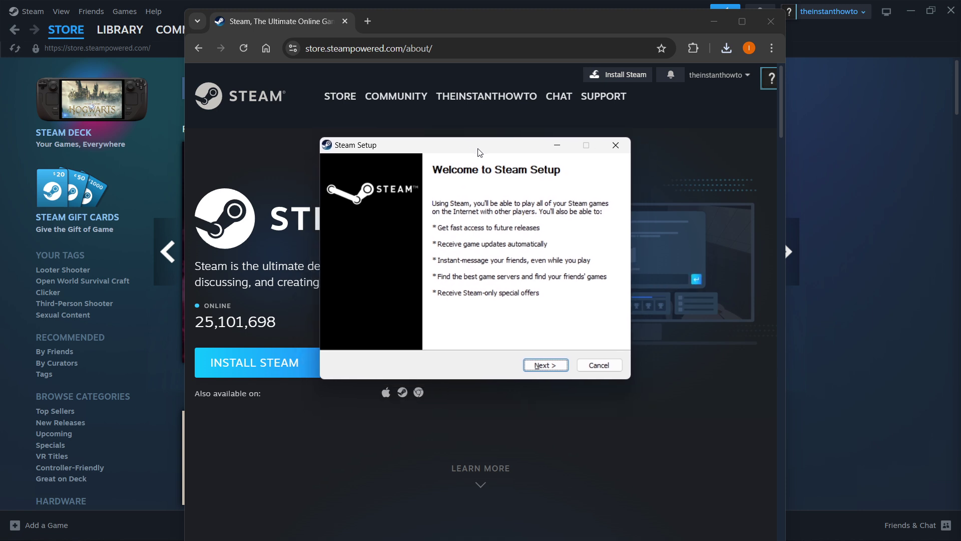
{"action": "left_click", "coordinate": [545, 366]}
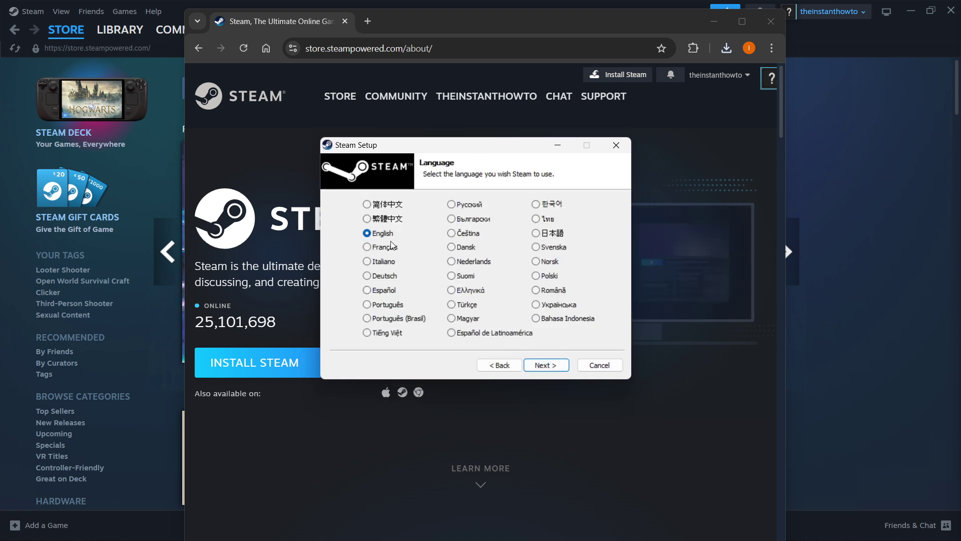
{"action": "left_click", "coordinate": [549, 367]}
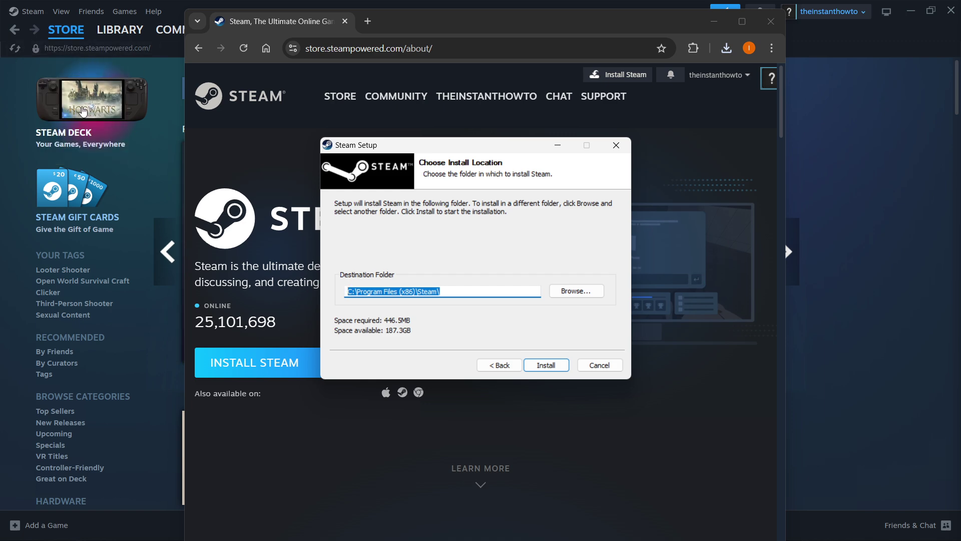
- Return to the Steam client's store, search for "neva" and open the store page of the game Neva
{"action": "left_click", "coordinate": [295, 38]}
{"action": "left_click_drag", "start_coordinate": [295, 38], "coordinate": [960, 130]}
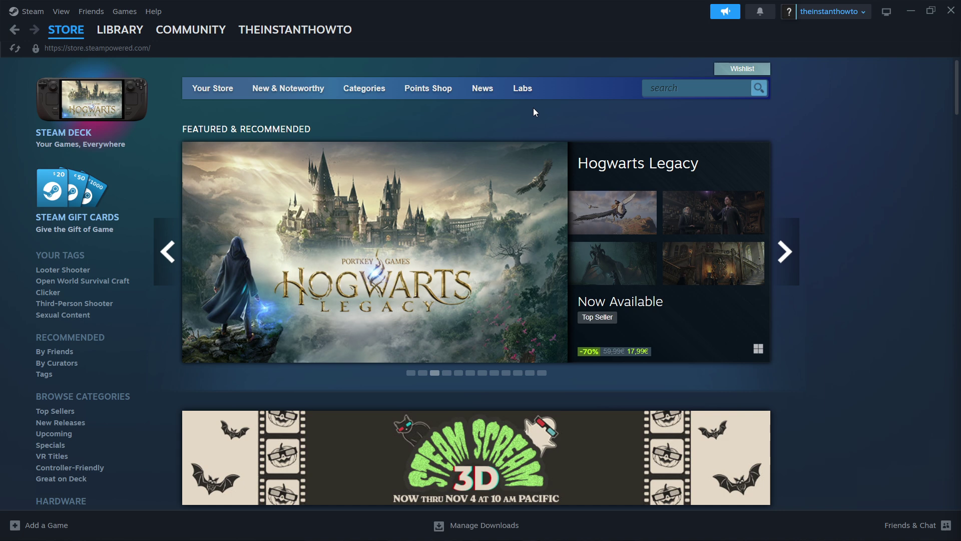
{"action": "left_click", "coordinate": [57, 33]}
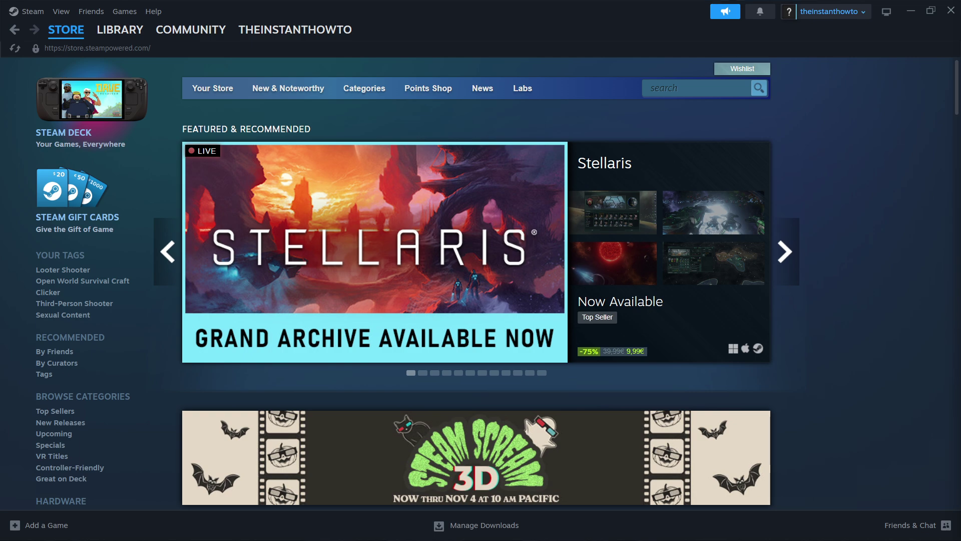
{"action": "left_click", "coordinate": [655, 88]}
{"action": "left_click", "coordinate": [680, 93]}
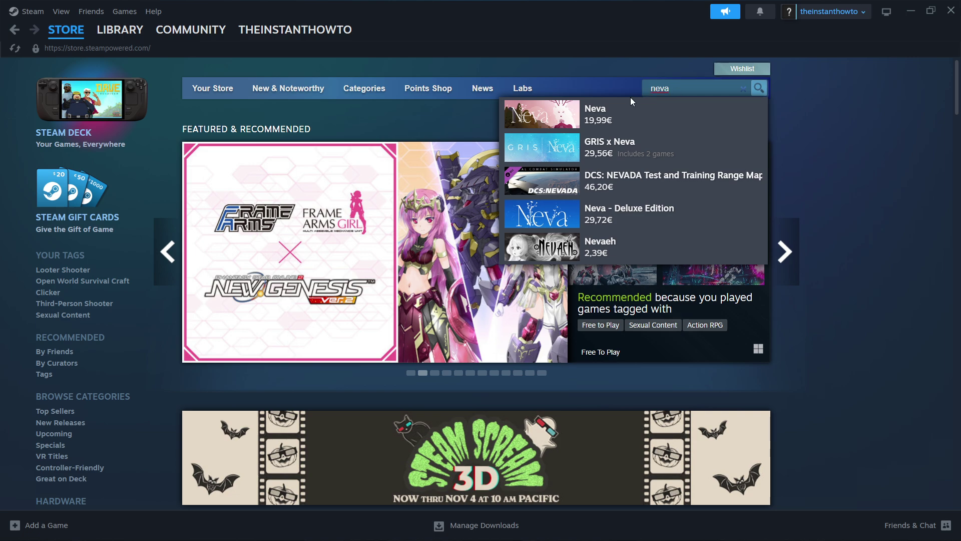
{"action": "left_click", "coordinate": [622, 116]}
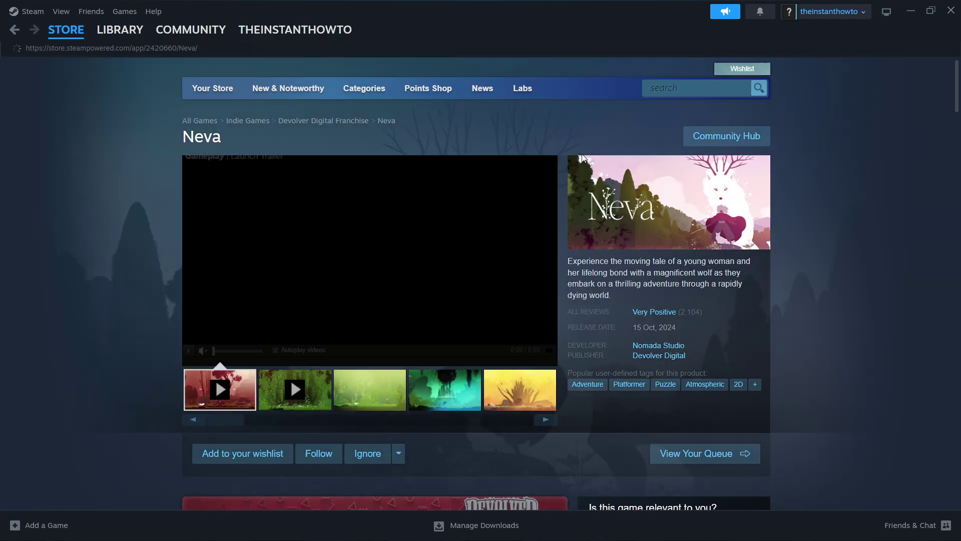
- Add the standard edition of Neva to the cart and view the shopping cart
{"action": "scroll", "coordinate": [399, 215], "scroll_direction": "down", "scroll_amount": 6}
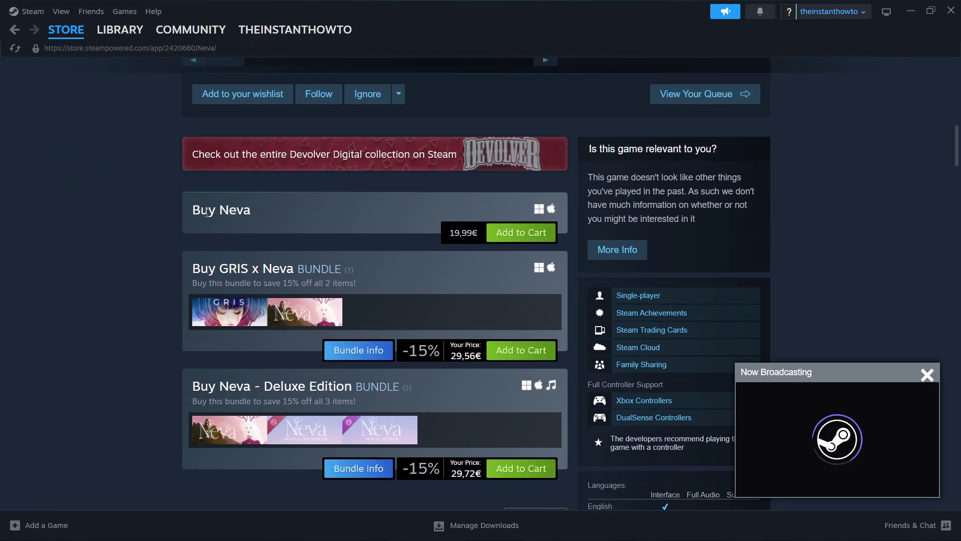
{"action": "left_click", "coordinate": [927, 374]}
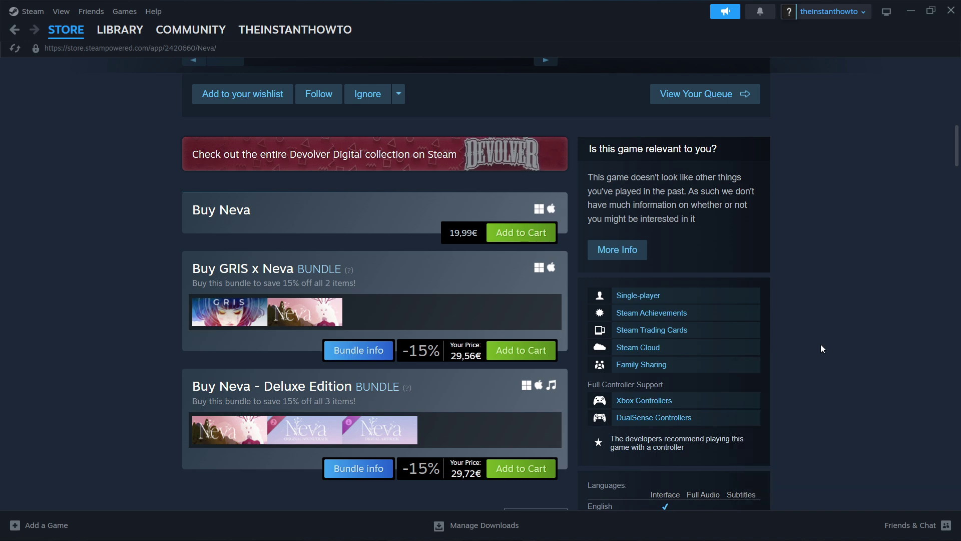
{"action": "left_click", "coordinate": [531, 233]}
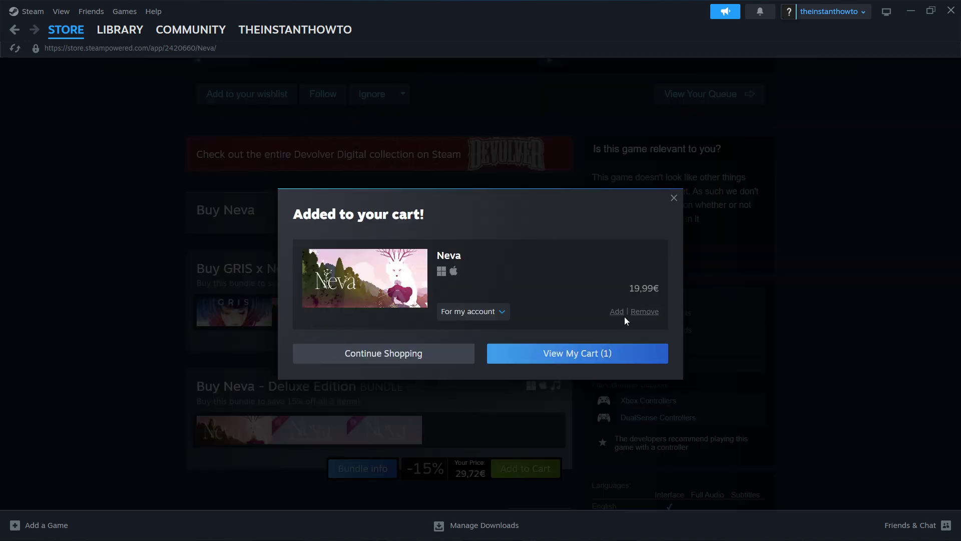
{"action": "left_click", "coordinate": [623, 356]}
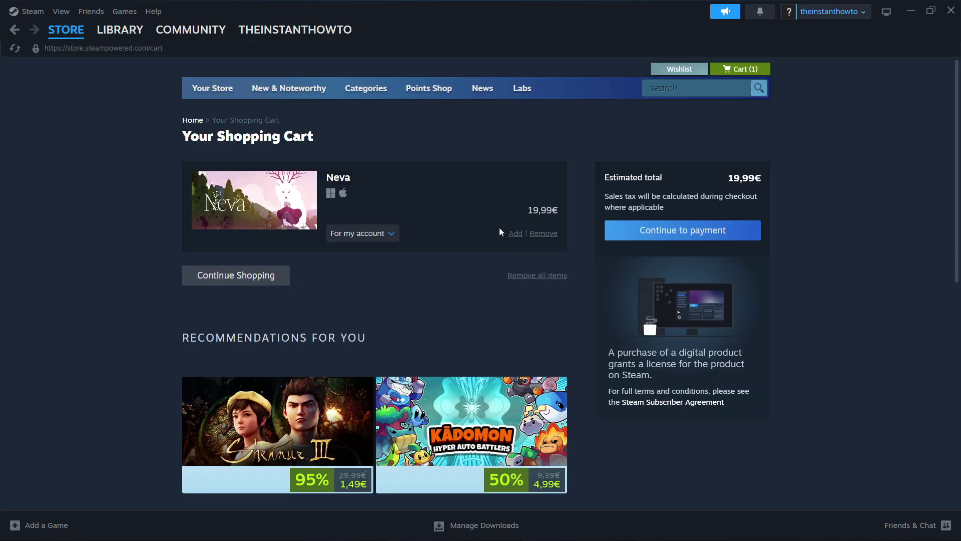
- Assign Neva to "For my account", continue to payment and choose PayPal as the payment method
{"action": "left_click", "coordinate": [382, 237]}
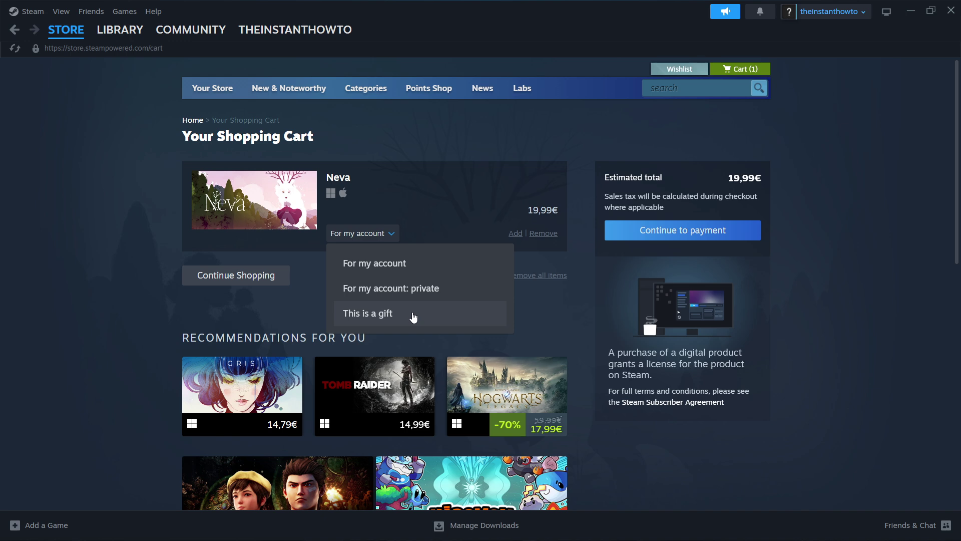
{"action": "left_click", "coordinate": [399, 269]}
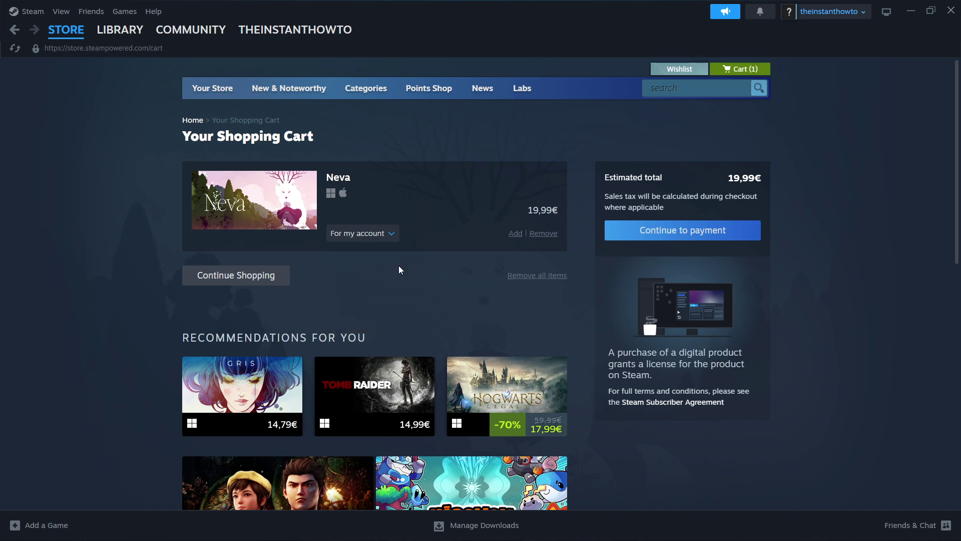
{"action": "left_click", "coordinate": [701, 233]}
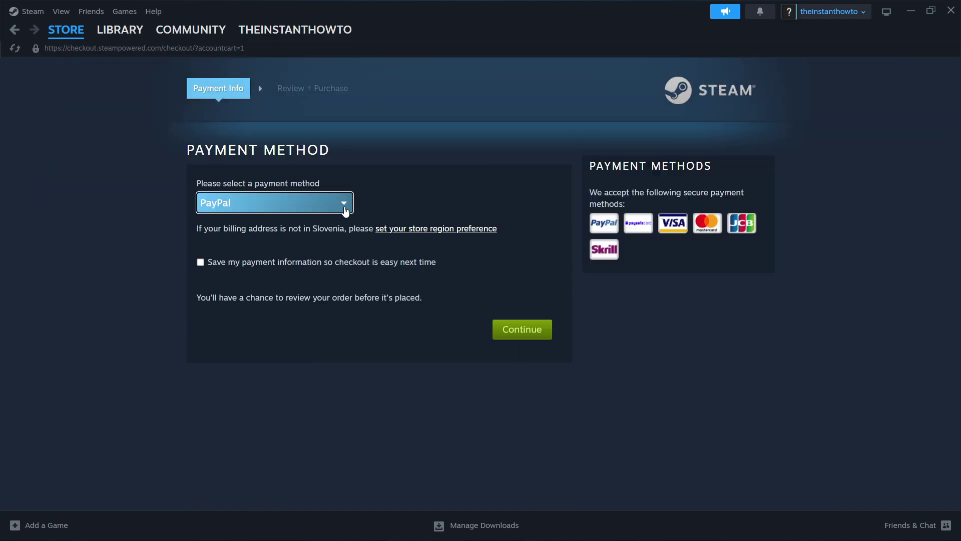
{"action": "left_click", "coordinate": [209, 199]}
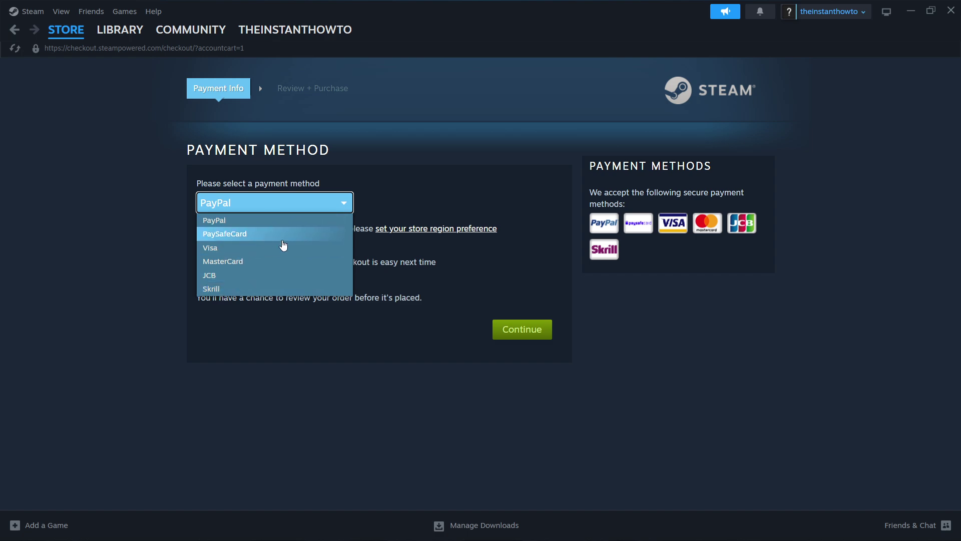
{"action": "left_click", "coordinate": [250, 226]}
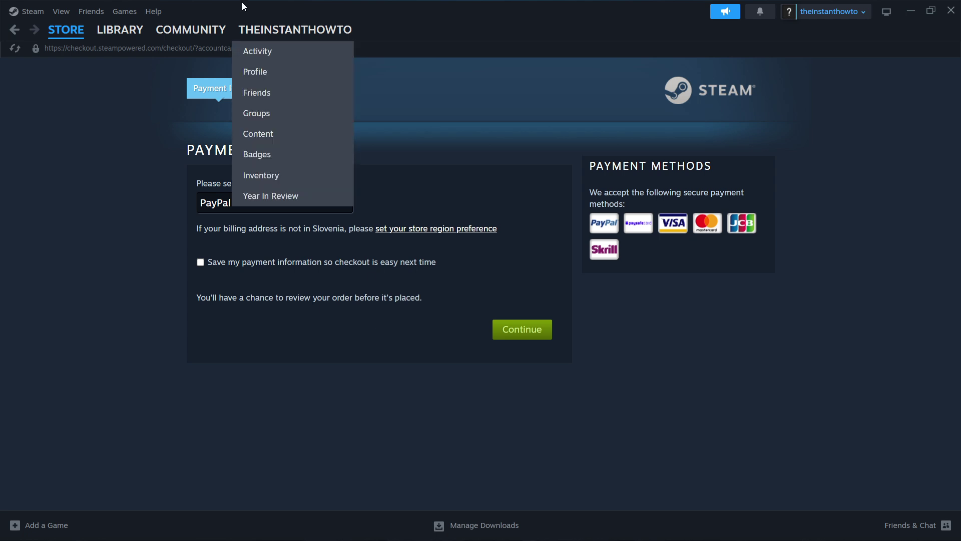
- Go to the game library and view its content type filter options
{"action": "left_click", "coordinate": [113, 32]}
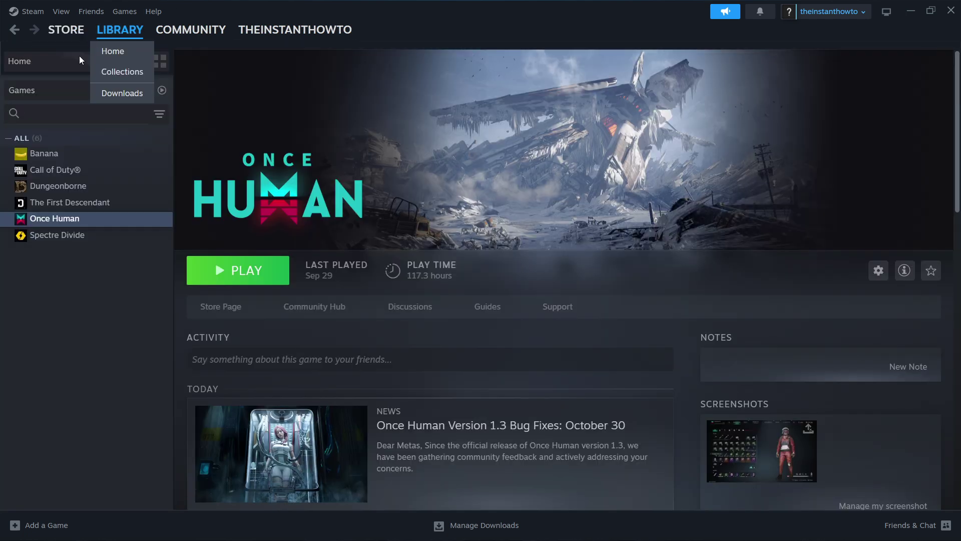
{"action": "left_click", "coordinate": [58, 89]}
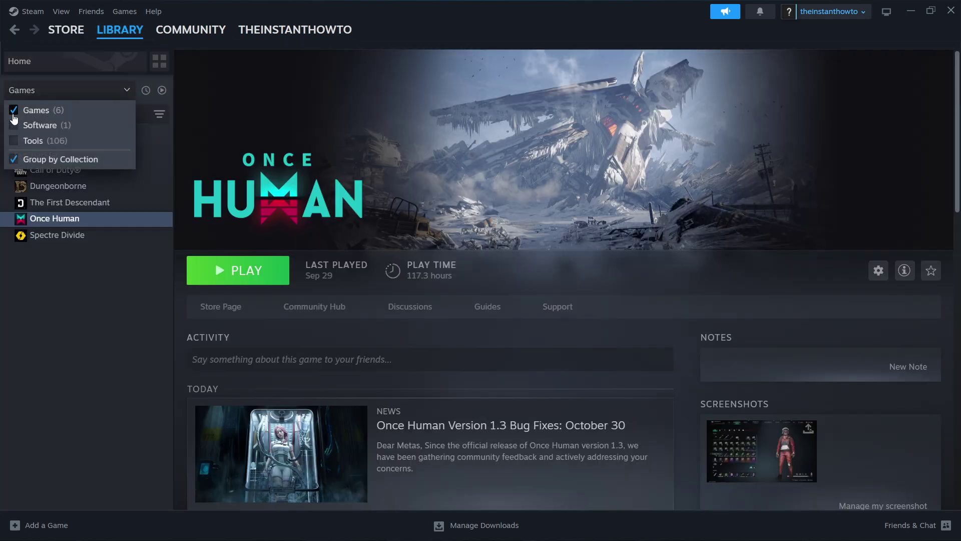
{"action": "left_click", "coordinate": [33, 91]}
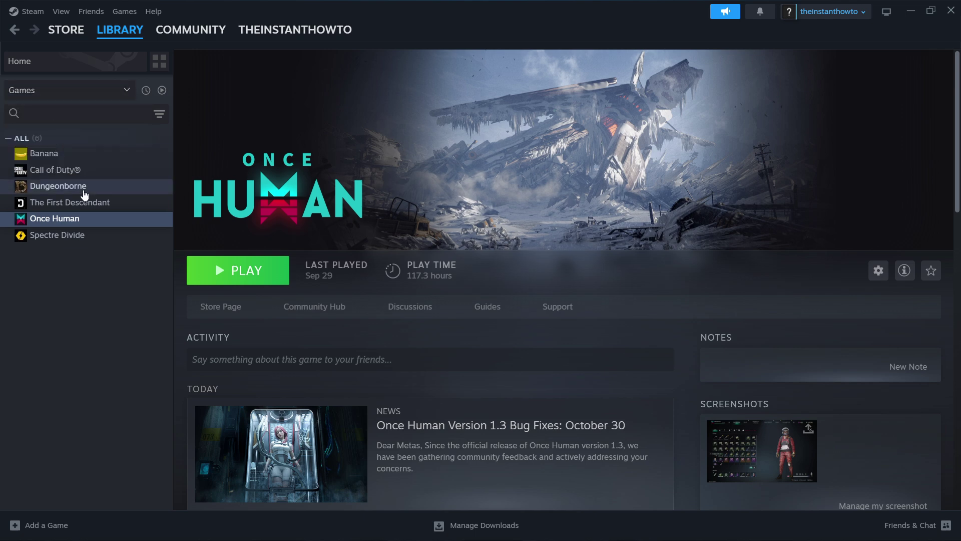
- View the installation options for The First Descendant and close them without installing
{"action": "left_click", "coordinate": [70, 208]}
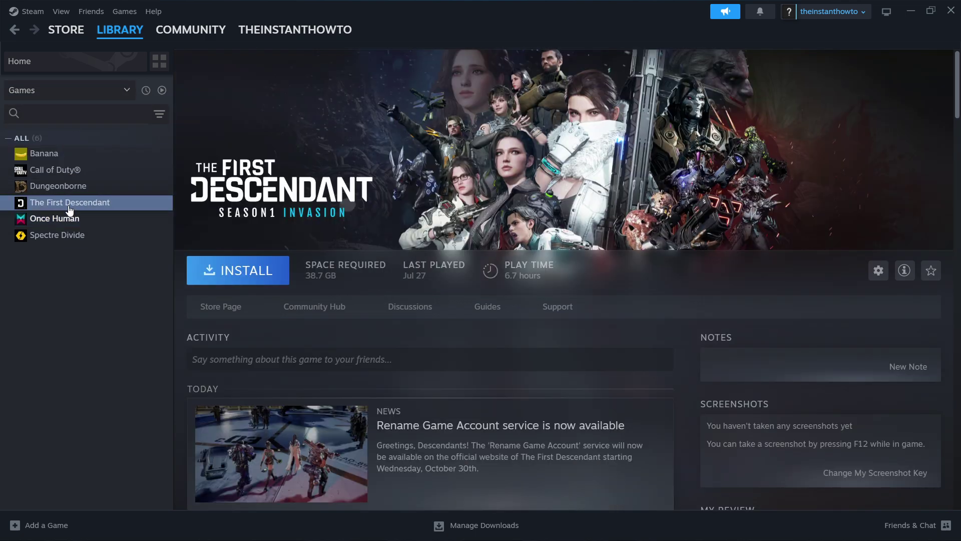
{"action": "left_click", "coordinate": [245, 272]}
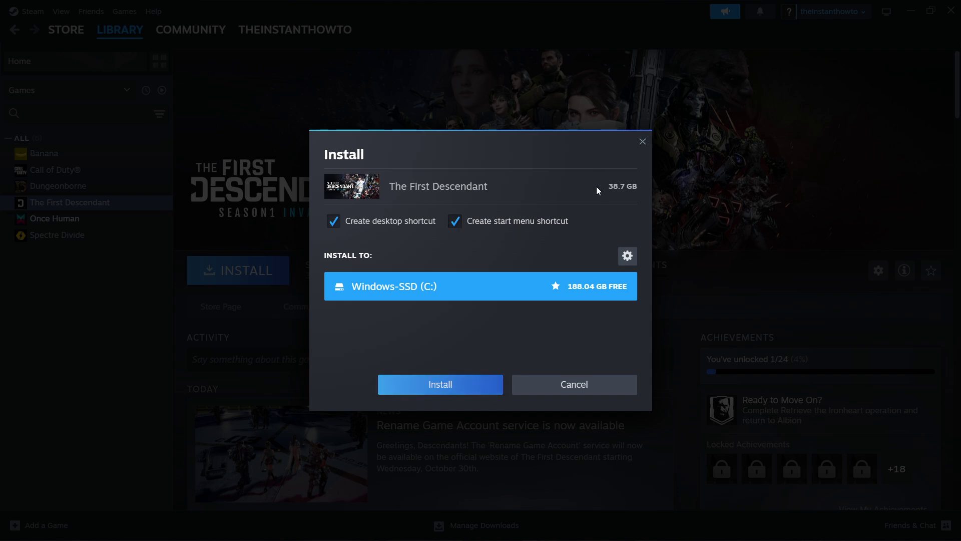
{"action": "left_click", "coordinate": [643, 142]}
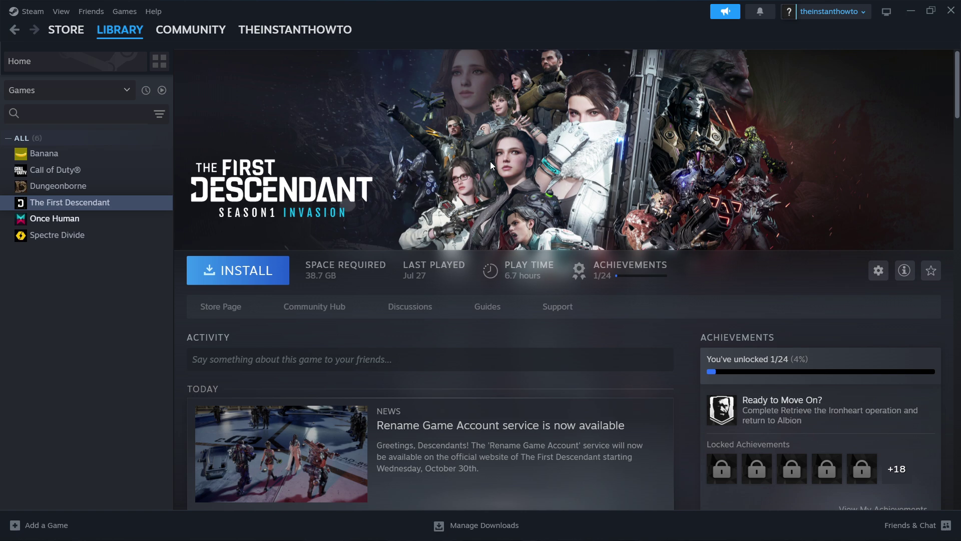
- Select Once Human in the library and launch the game
{"action": "left_click", "coordinate": [86, 220]}
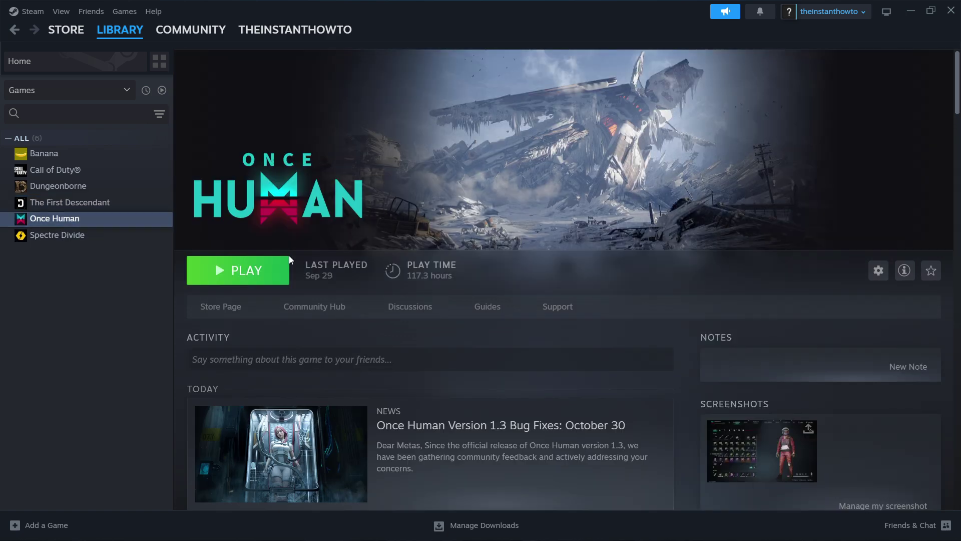
{"action": "left_click", "coordinate": [260, 270]}
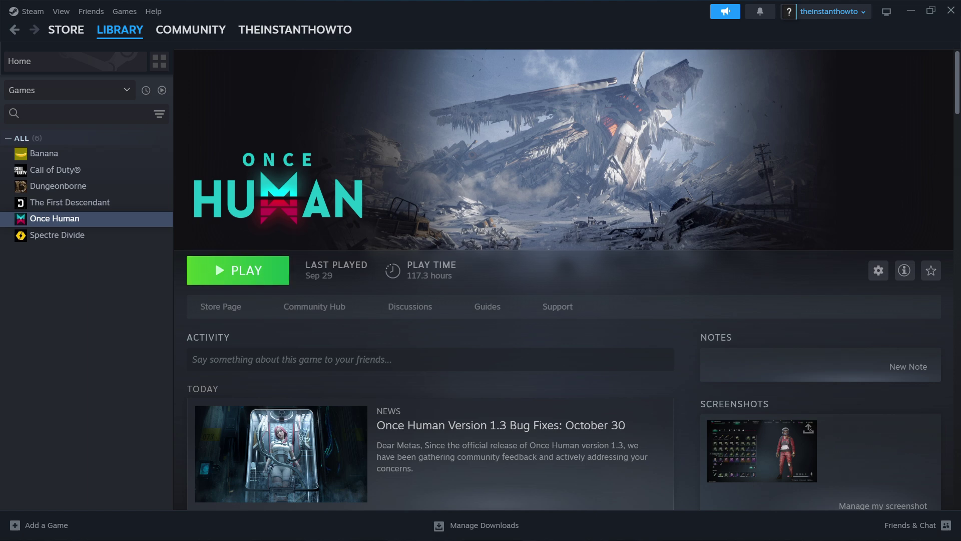